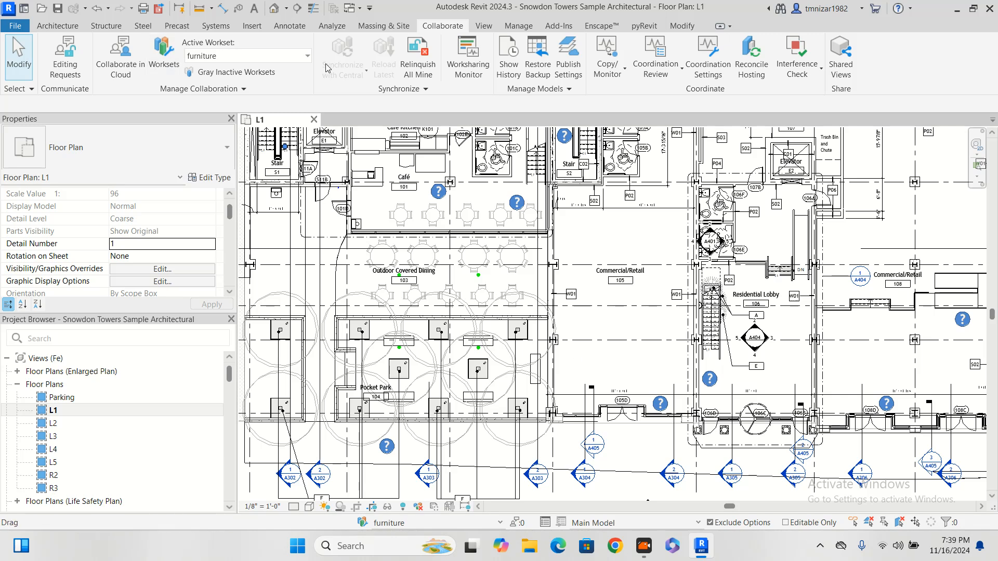
Examine the list of worksets available as the active workset.
left_click(306, 59)
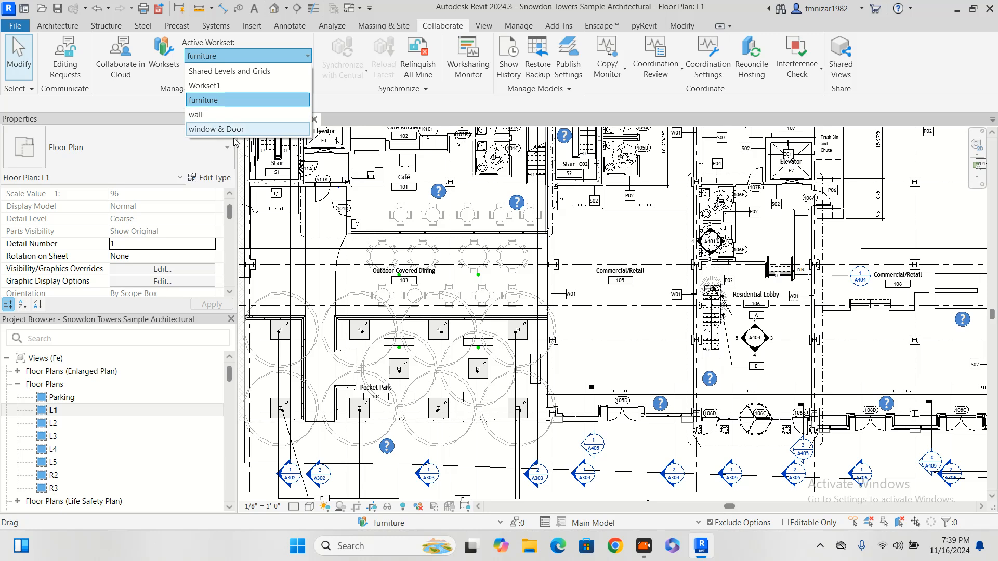
left_click(600, 244)
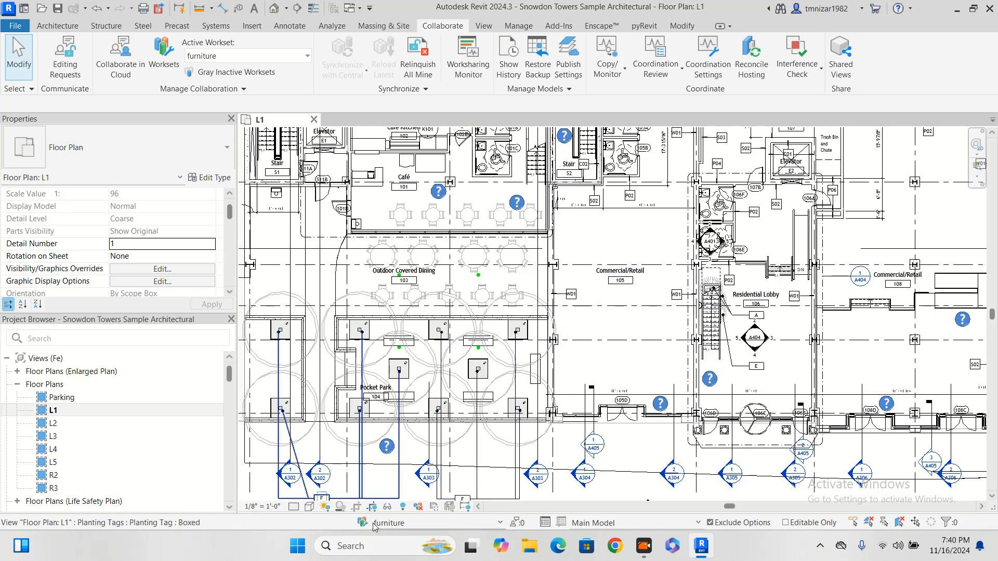
left_click(480, 525)
left_click(480, 525)
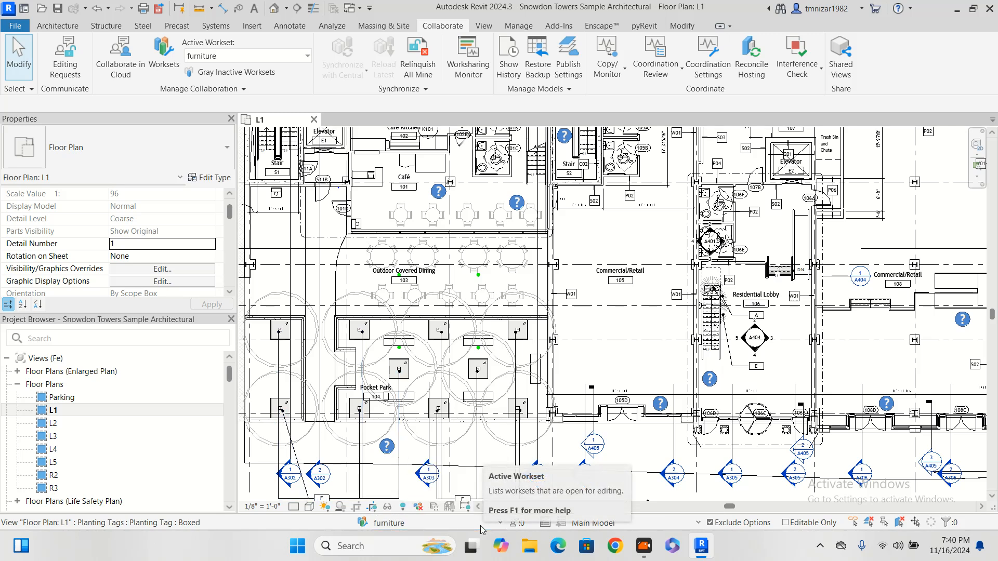
left_click(452, 525)
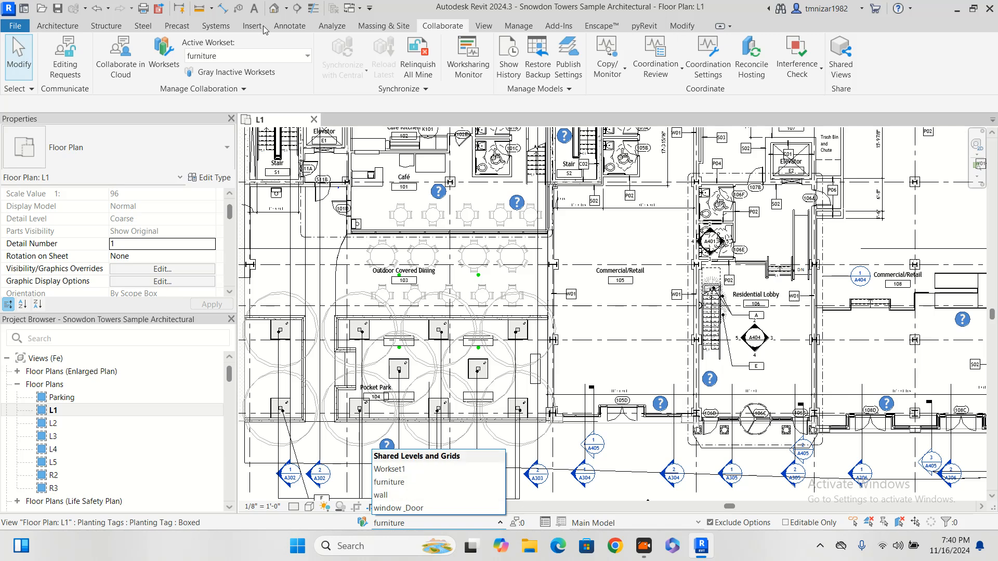
Set the active workset to furniture, and change it to window & Door.
left_click(272, 51)
left_click(281, 56)
left_click(244, 101)
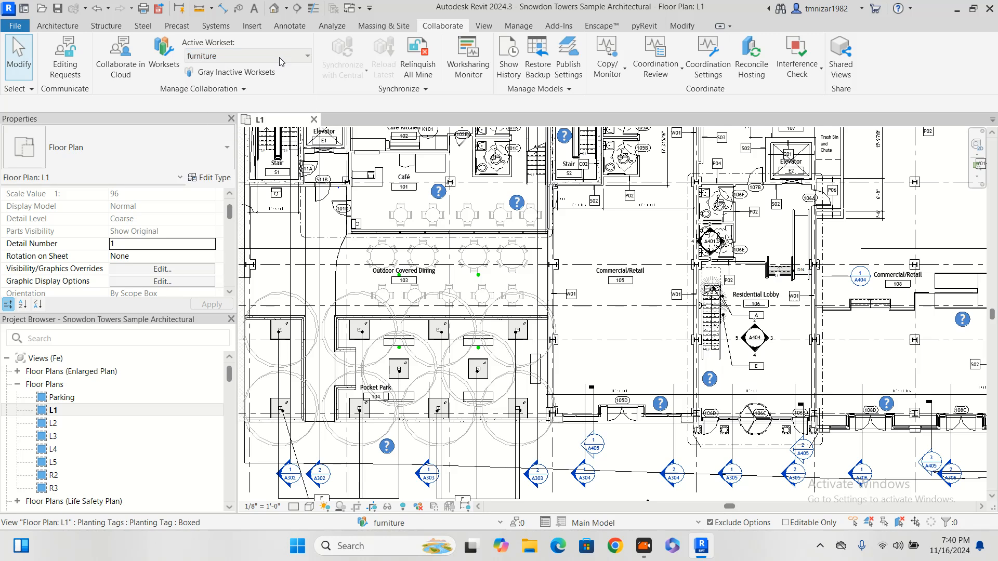
left_click(399, 521)
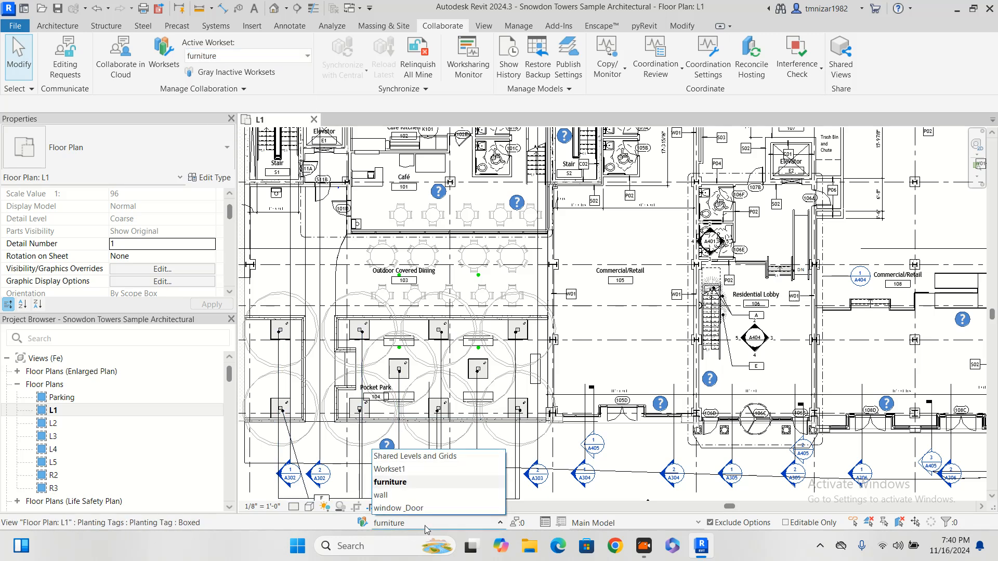
left_click(399, 508)
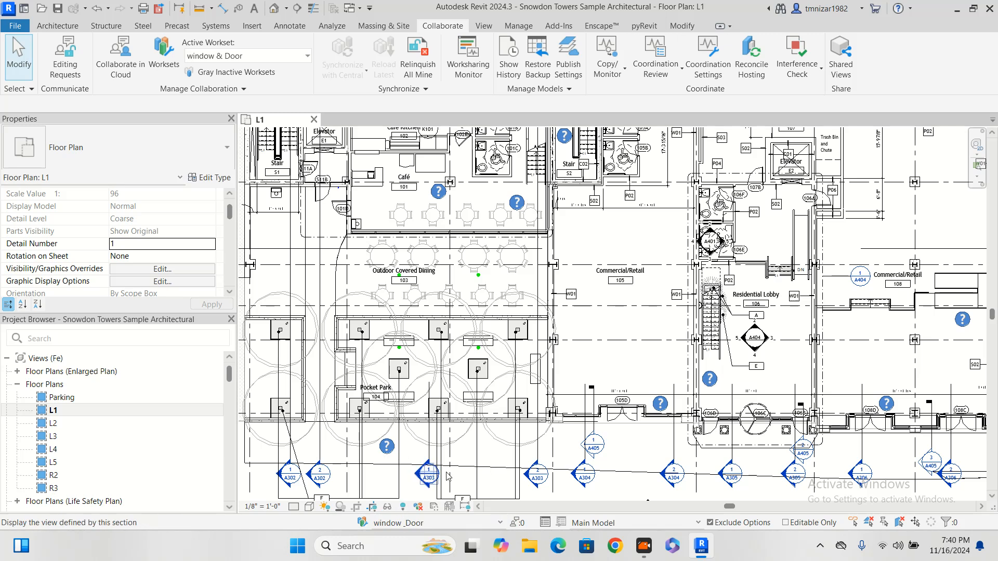
Select the easternmost large round dining table in Outdoor Covered Dining and check its workset.
left_click(528, 258)
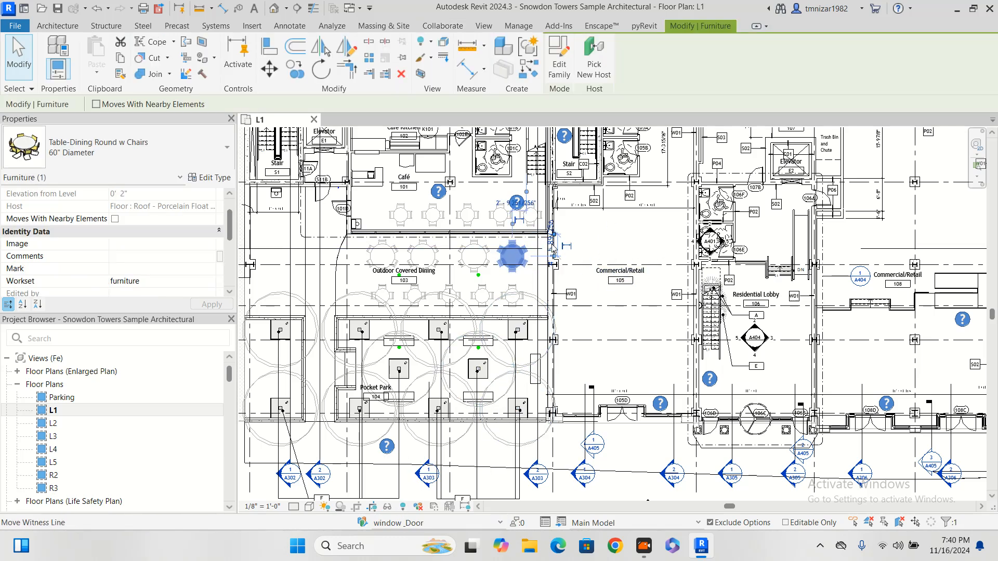
middle_click_drag(319, 269, 440, 276)
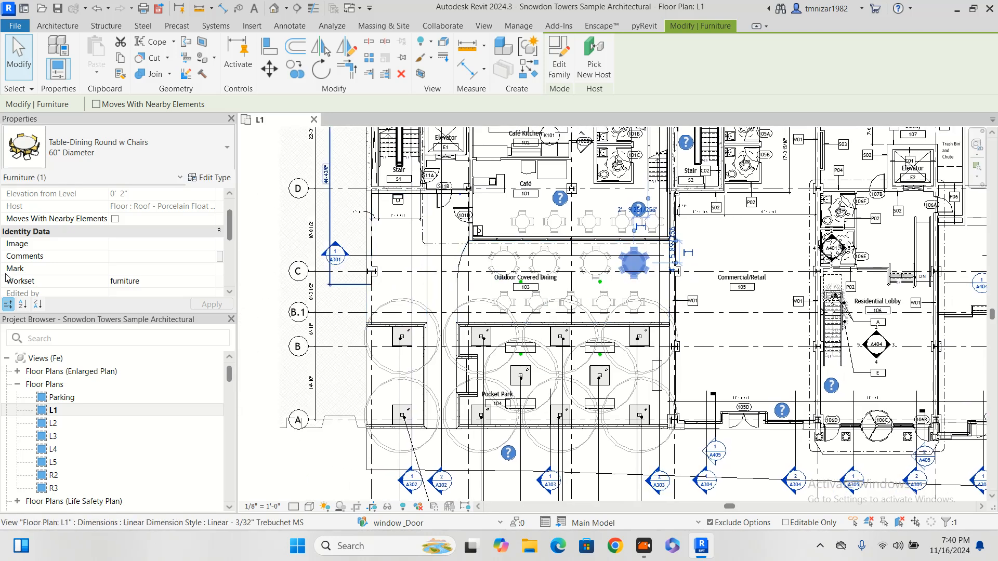
scroll(108, 267, "down", 1)
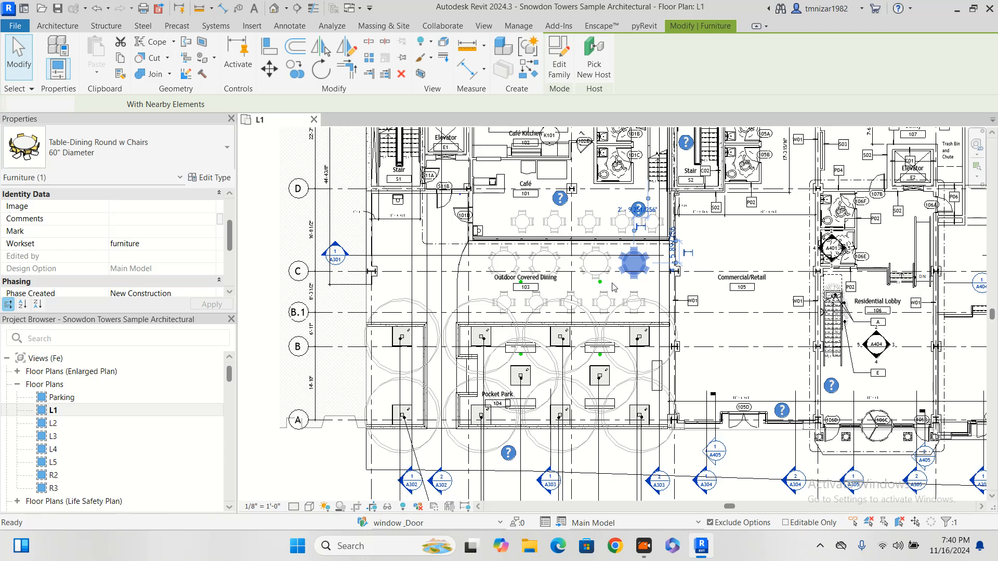
Use Create Similar to place another 60" round dining table with chairs just west of Outdoor Covered Dining, aligned with the large table row.
key("c")
key("s")
scroll(425, 270, "up", 2)
scroll(444, 263, "up", 2)
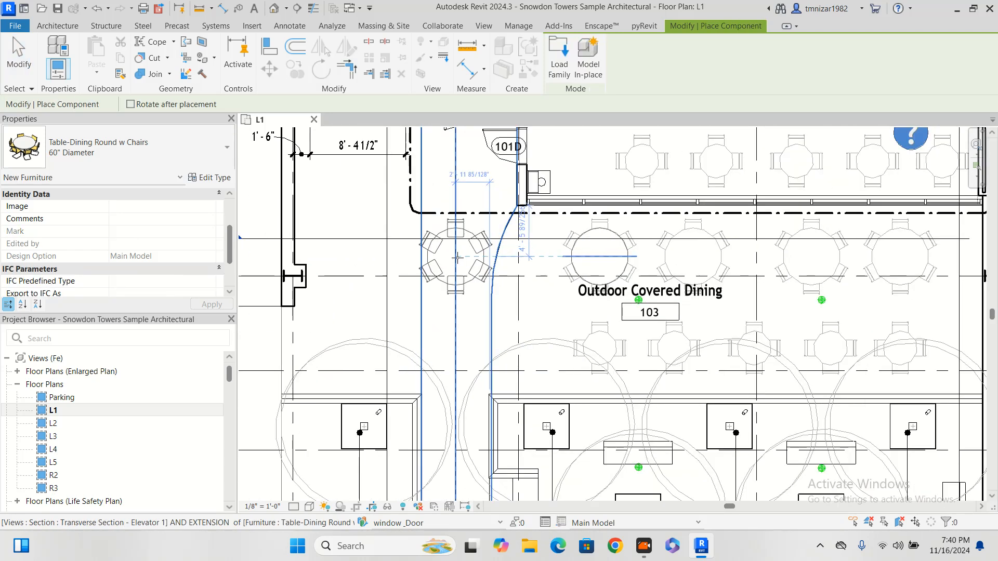
left_click(456, 257)
key("Escape")
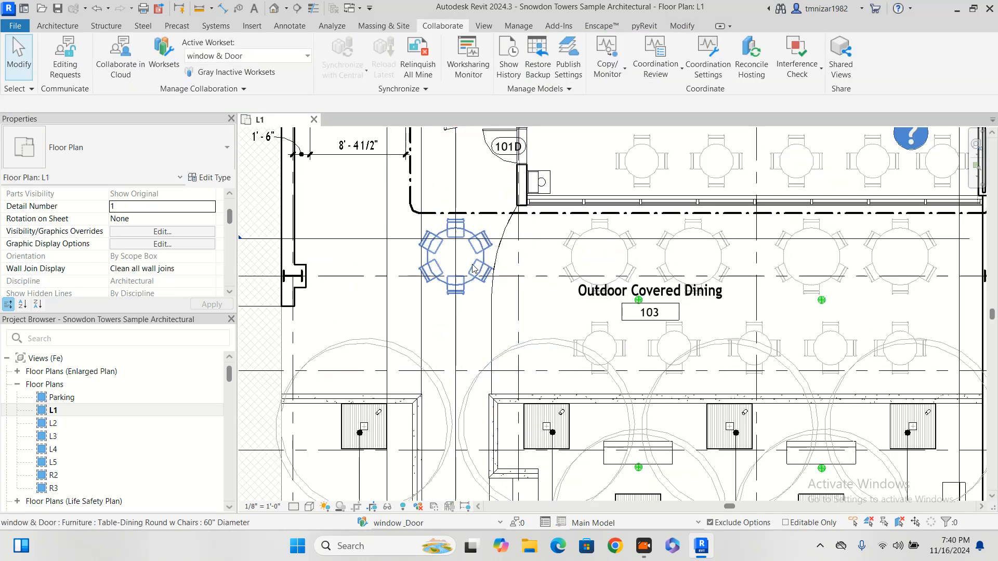
Compare the workset of the newly placed table with that of the adjacent existing table, and remove the new table.
left_click(479, 264)
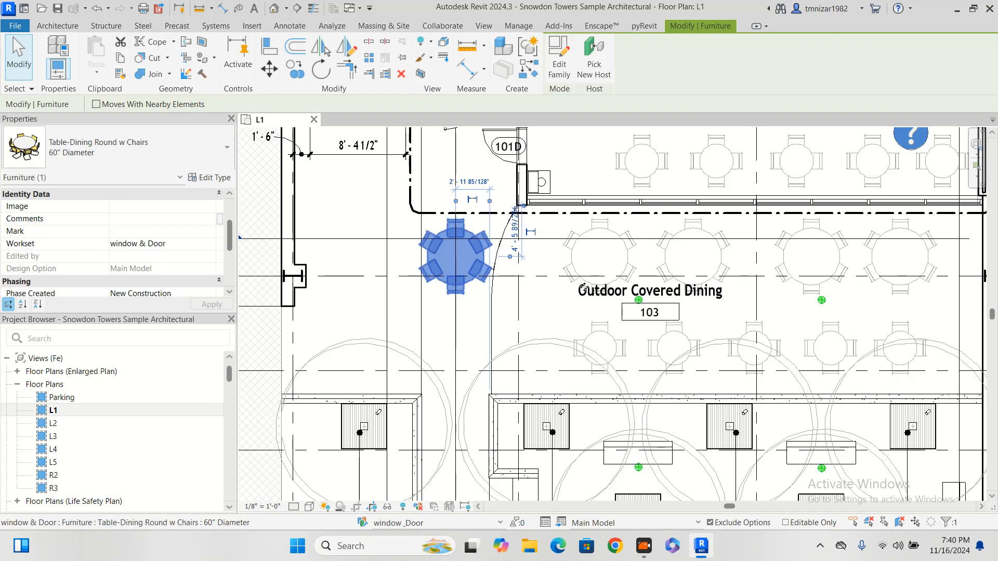
left_click(632, 262)
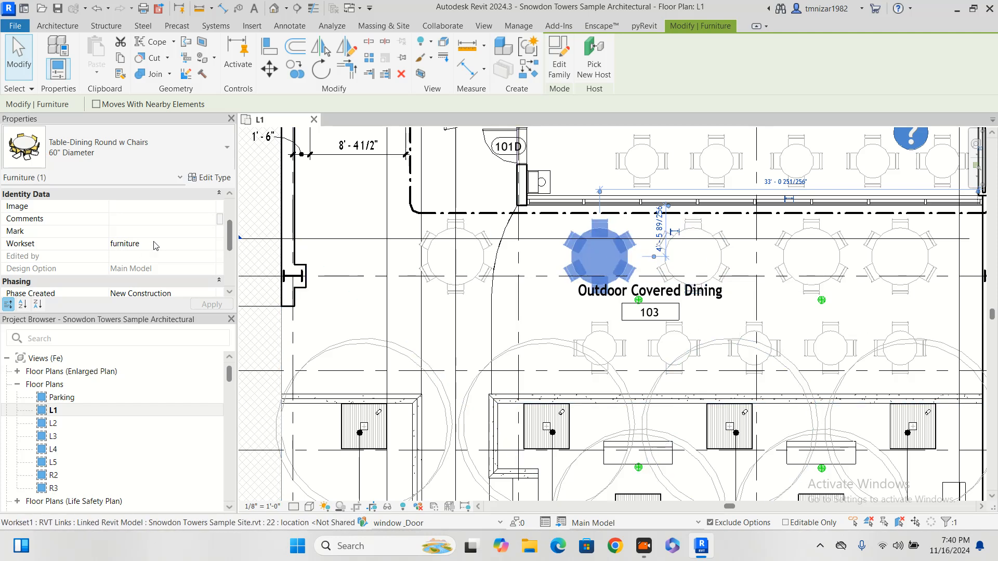
left_click(463, 260)
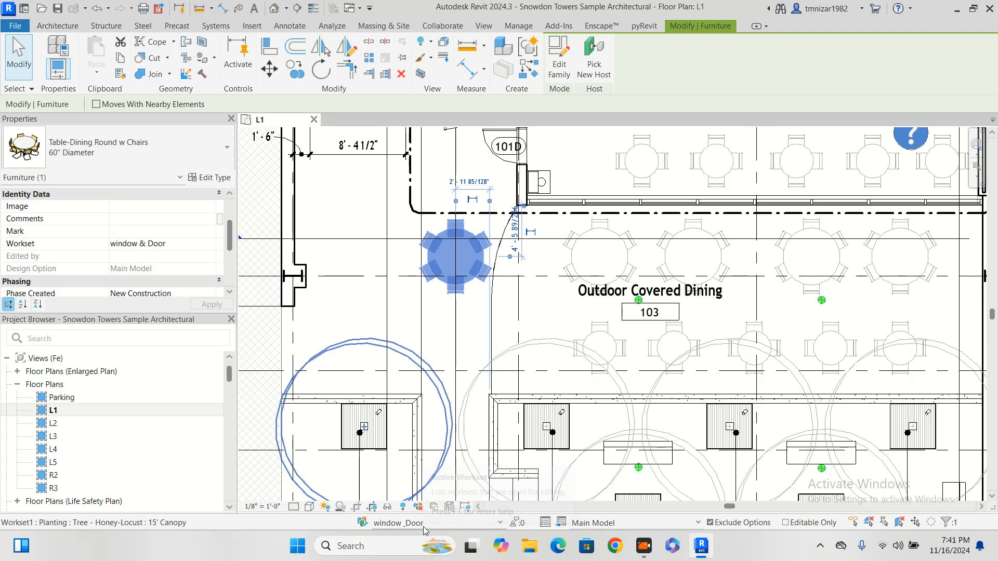
left_click(502, 294)
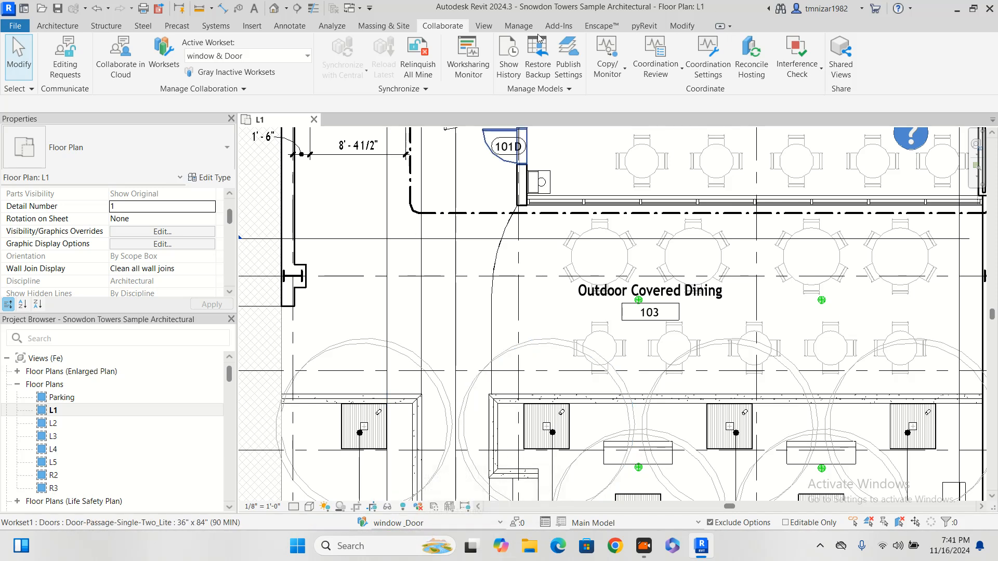
Make furniture the active workset by applying pyRevit's Set Workset to the westernmost large dining table in Outdoor Covered Dining.
left_click(650, 26)
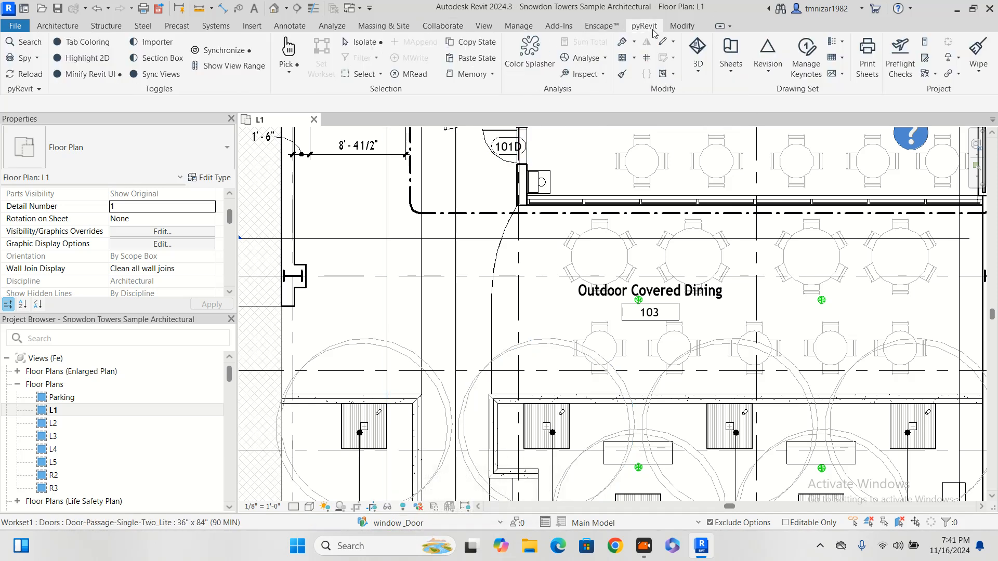
left_click(635, 245)
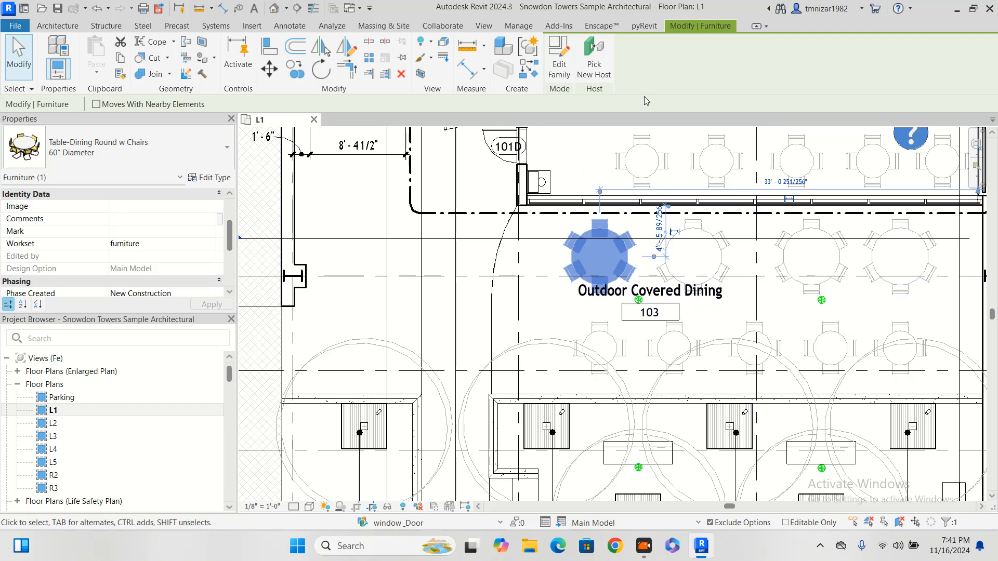
left_click(644, 26)
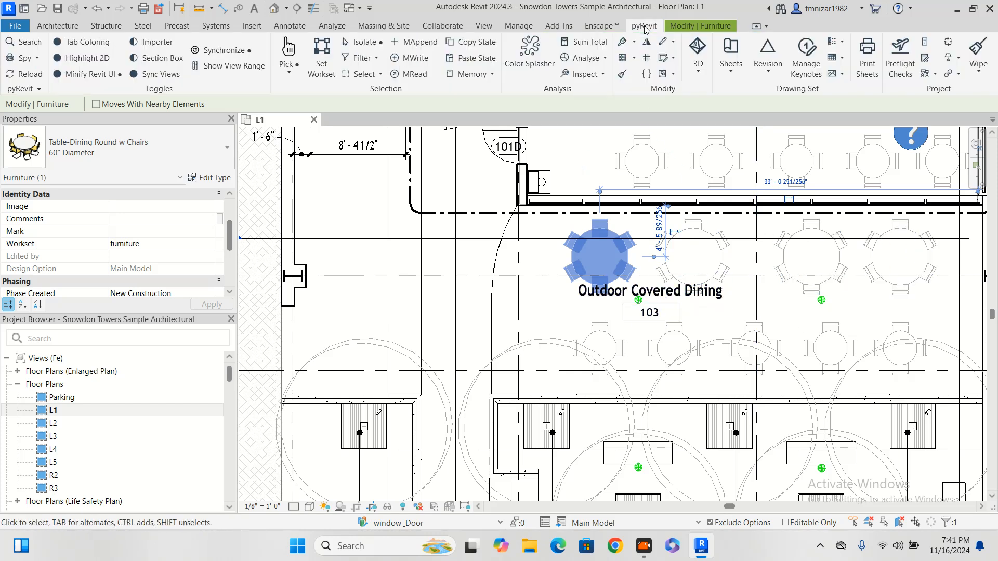
left_click(330, 67)
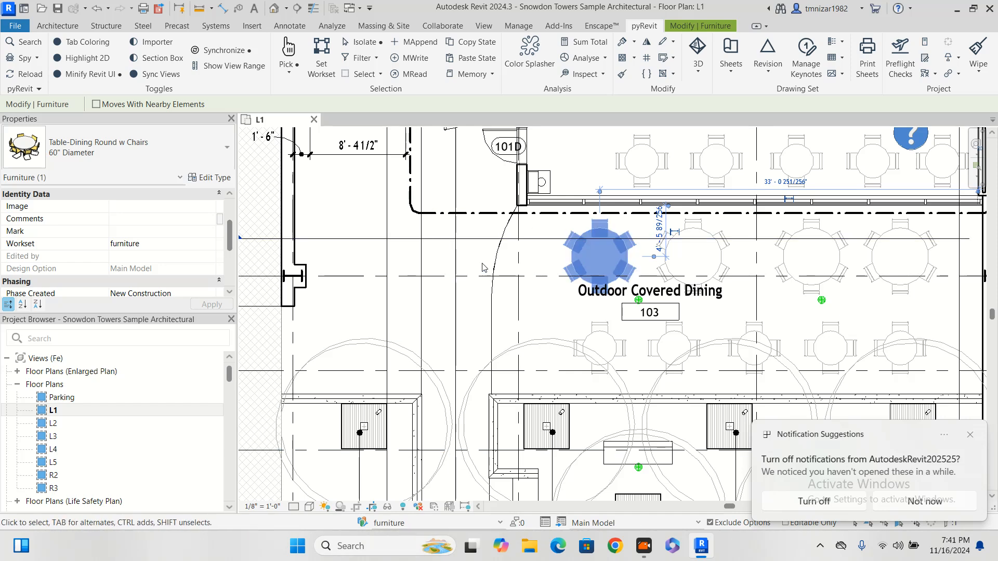
Check the workset of the exterior rainscreen wall west of the dining area and make its workset, Workset1, active with Set Workset.
left_click(300, 238)
left_click(289, 252)
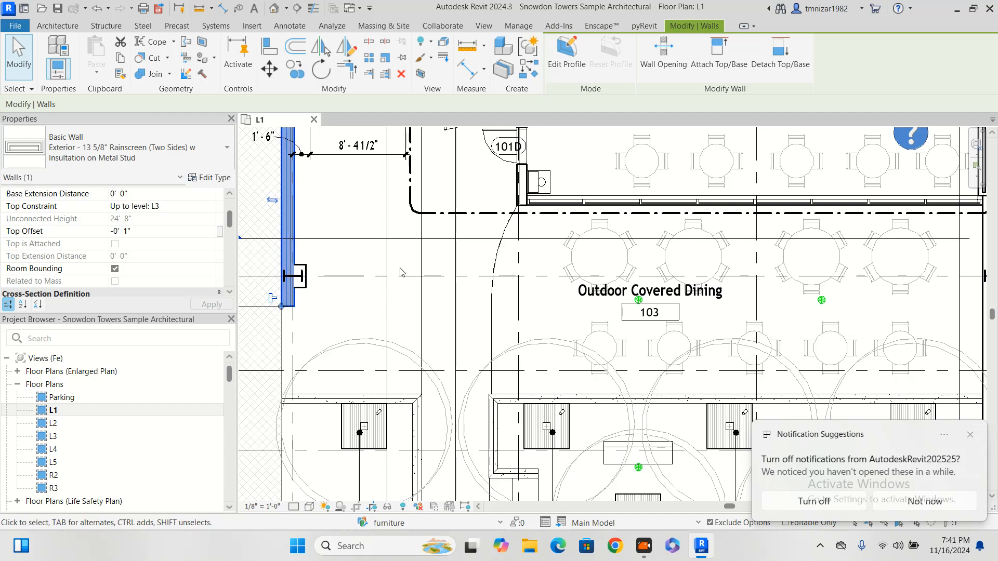
scroll(104, 251, "down", 3)
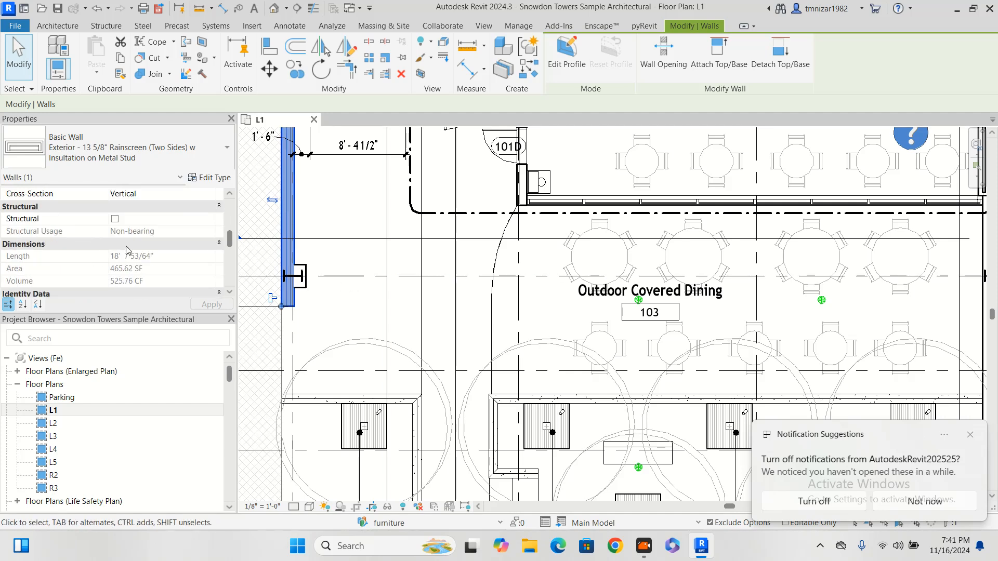
scroll(127, 251, "down", 3)
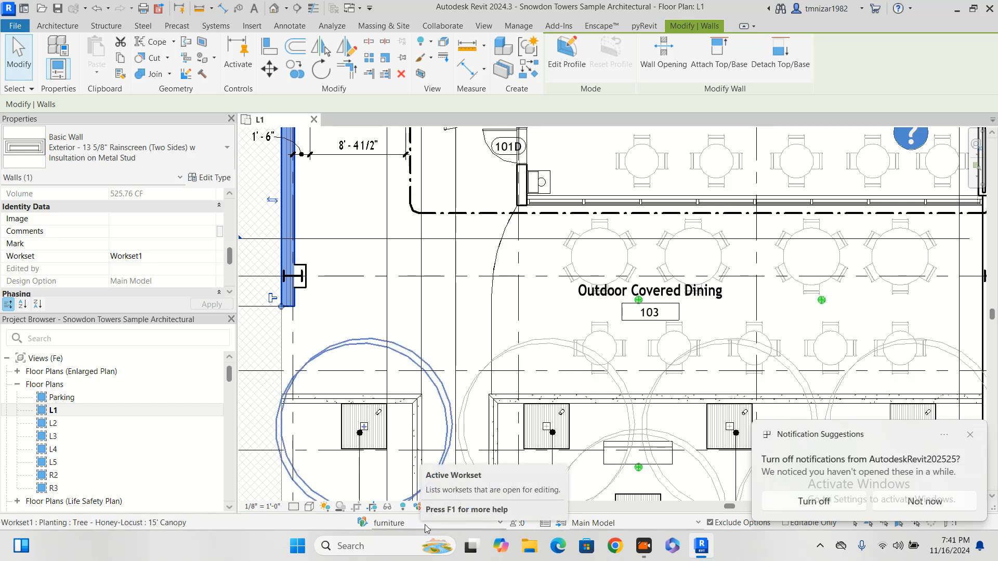
left_click(656, 28)
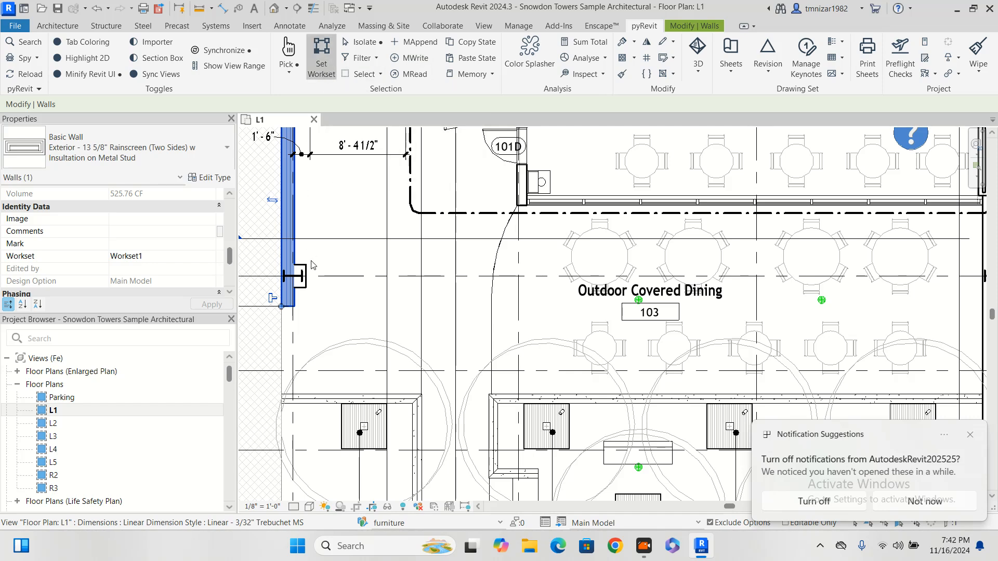
left_click(321, 56)
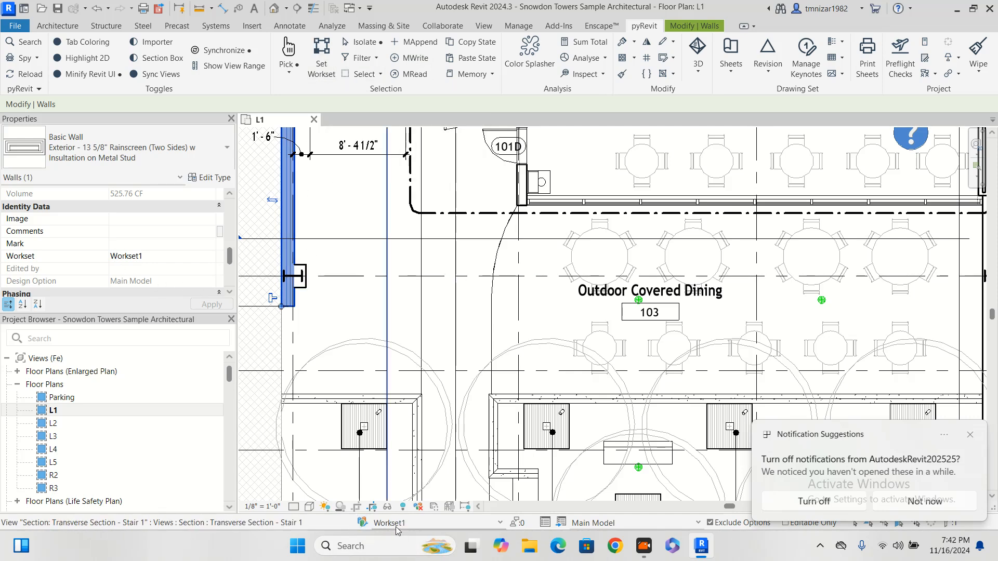
left_click(353, 220)
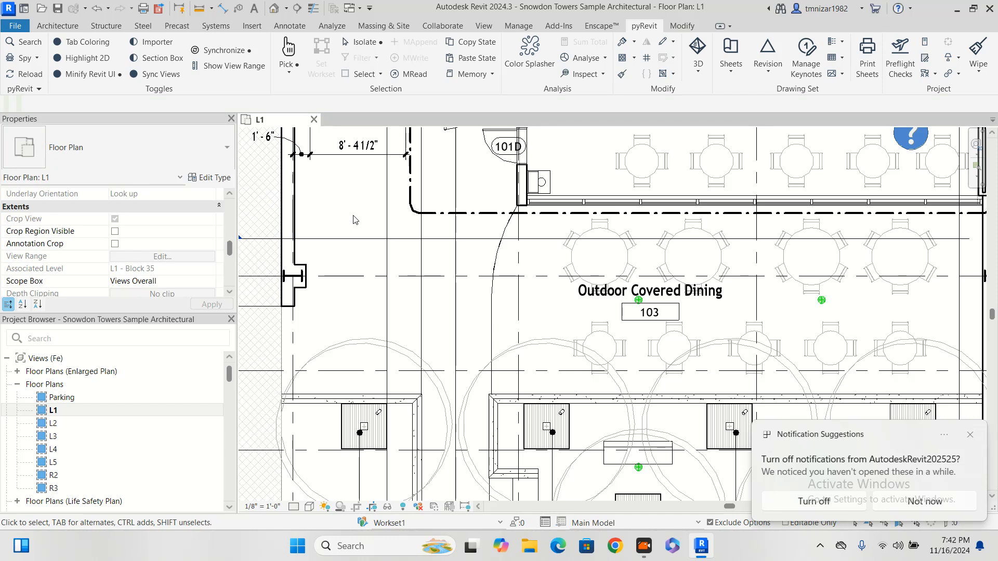
Use Create Similar to draw a parallel wall about 7' 6" long just east of the exterior rainscreen wall, and check its workset.
left_click(294, 214)
key("c")
key("s")
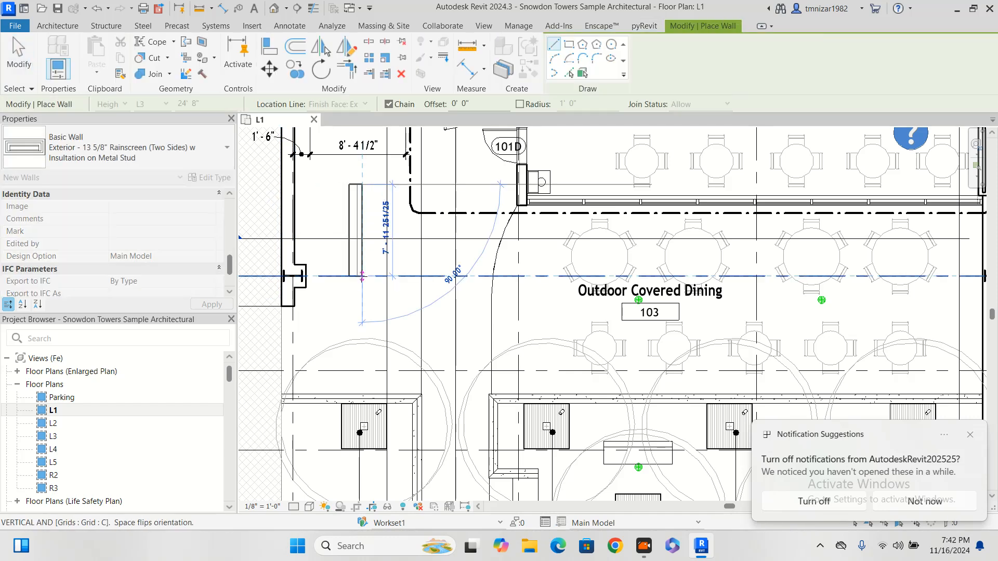
left_click(360, 265)
key("Escape")
key("Escape")
left_click(355, 223)
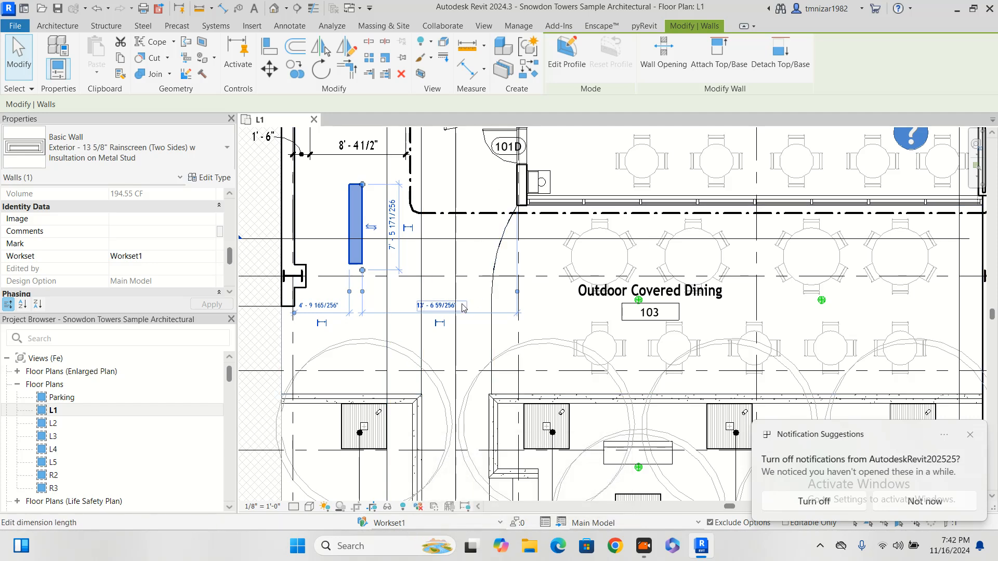
left_click(474, 260)
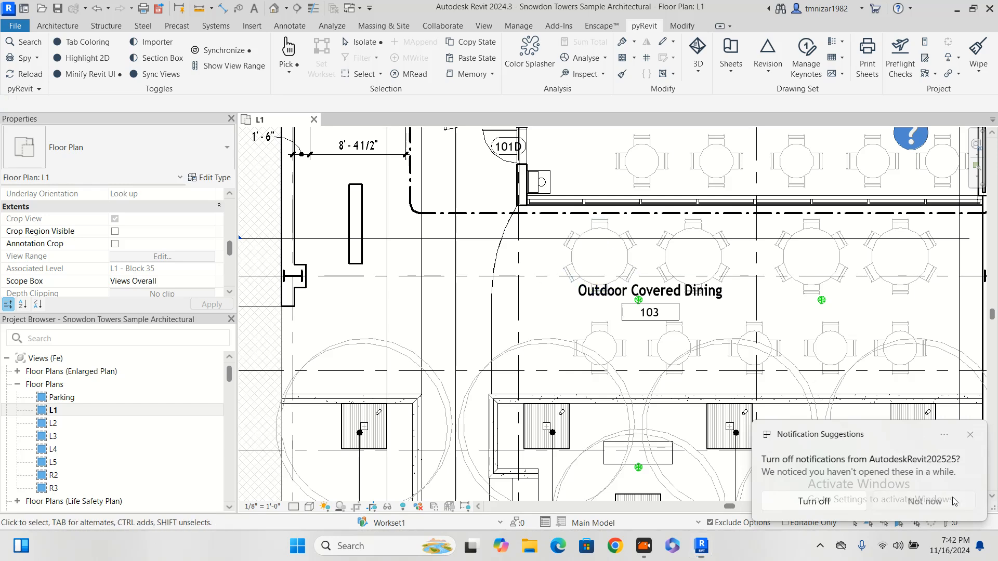
Open the keyboard shortcut assignments and search the commands for "workset" to find pyRevit's SetWorkset.
key("k")
key("s")
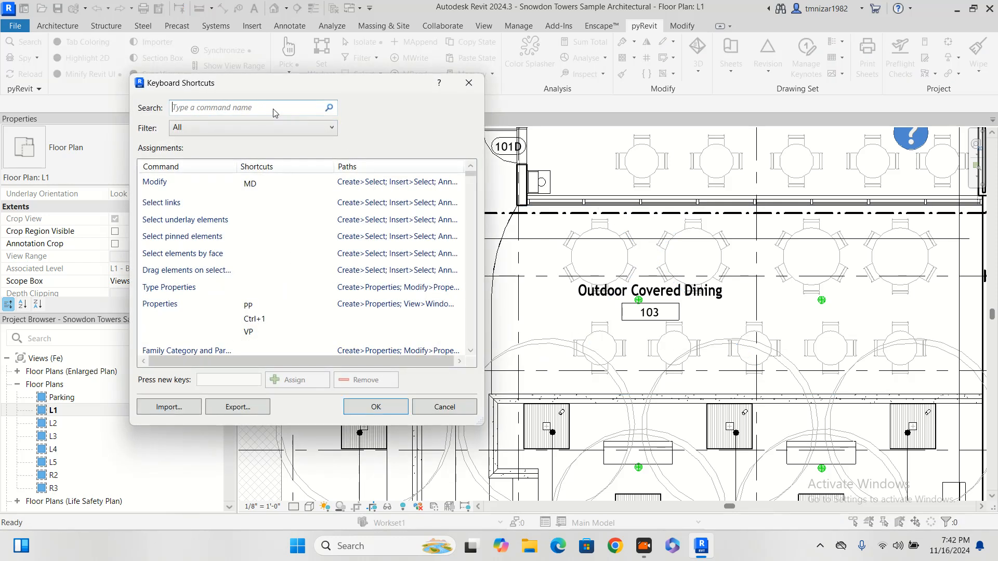
type("se")
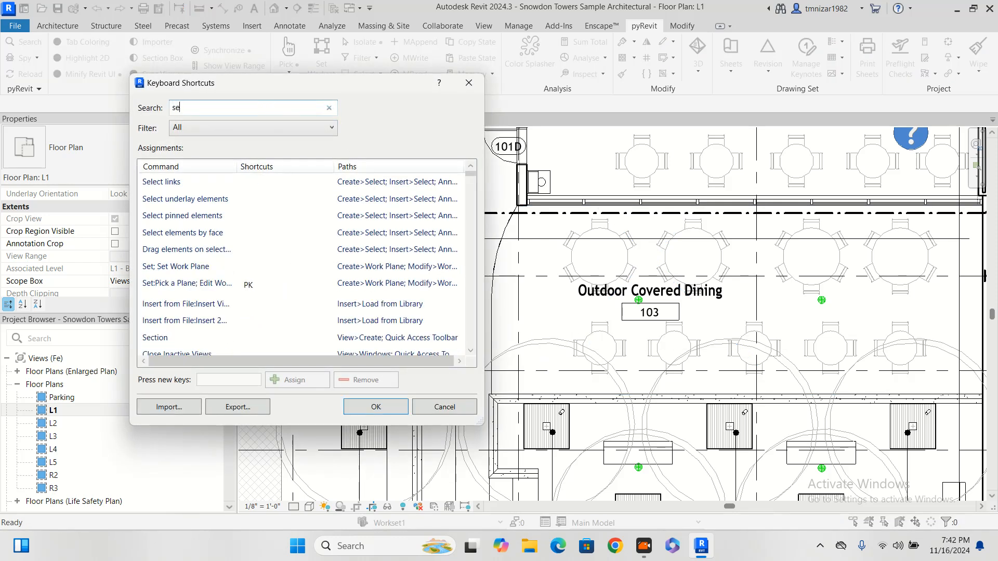
type("t w")
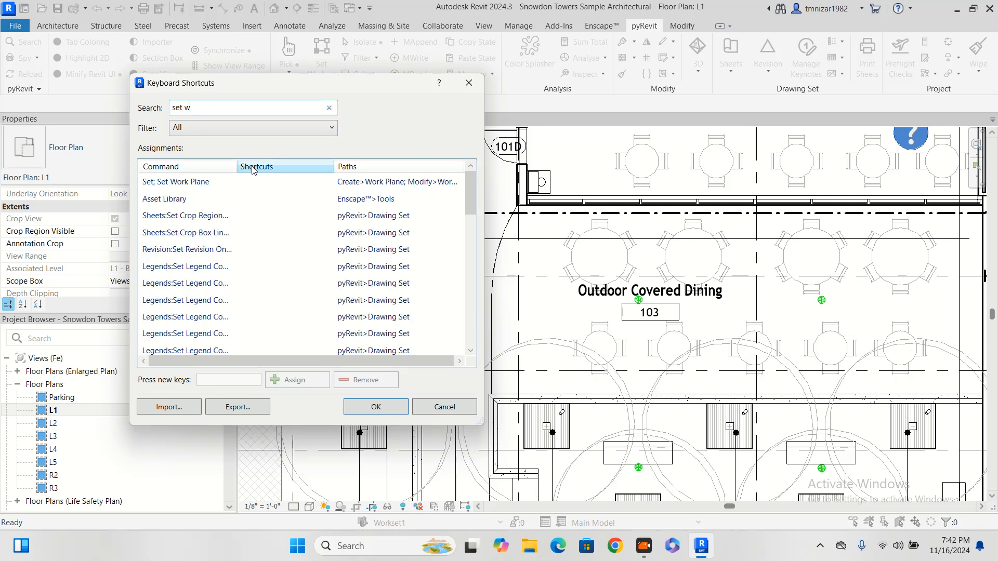
type("ork")
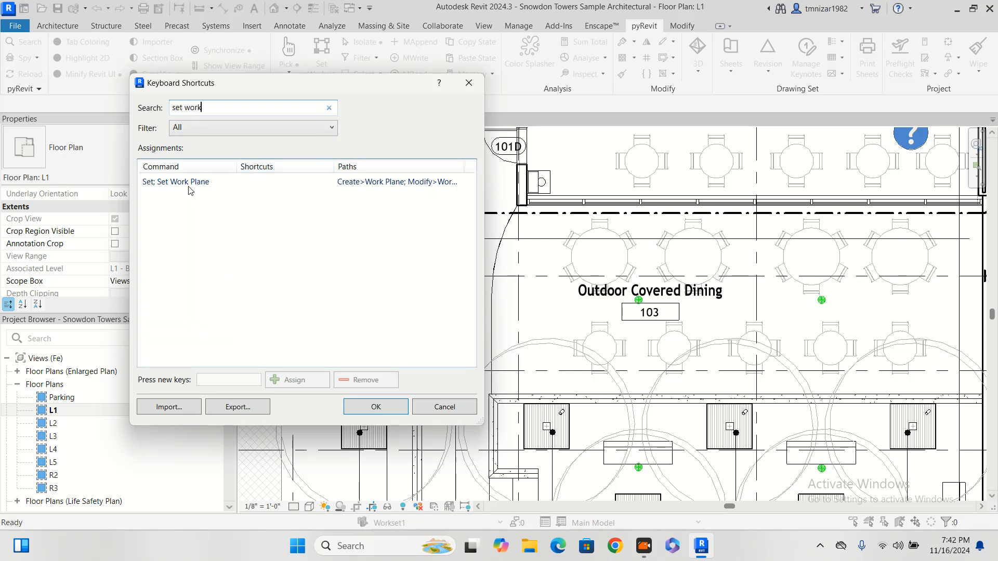
key("ctrl+a")
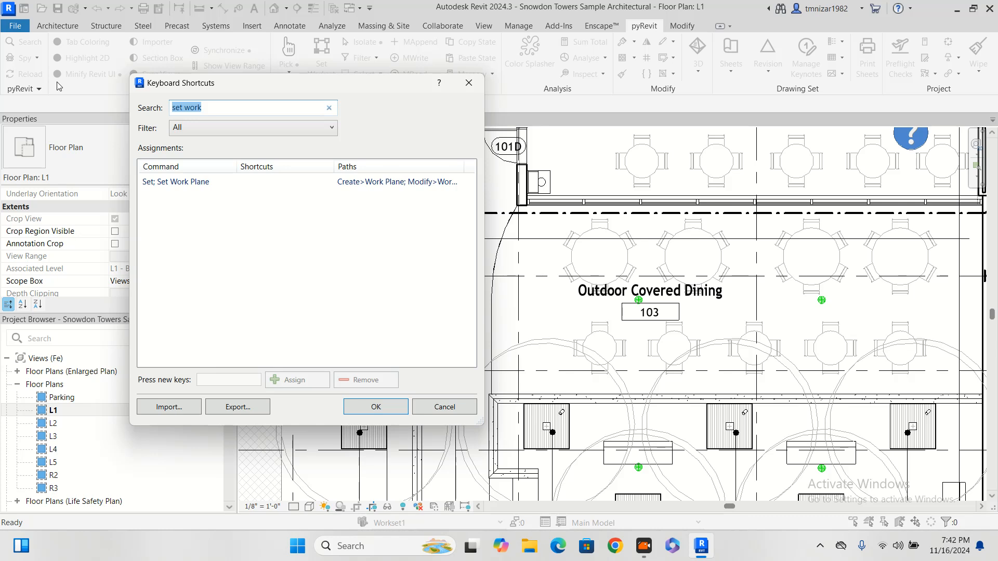
type("work")
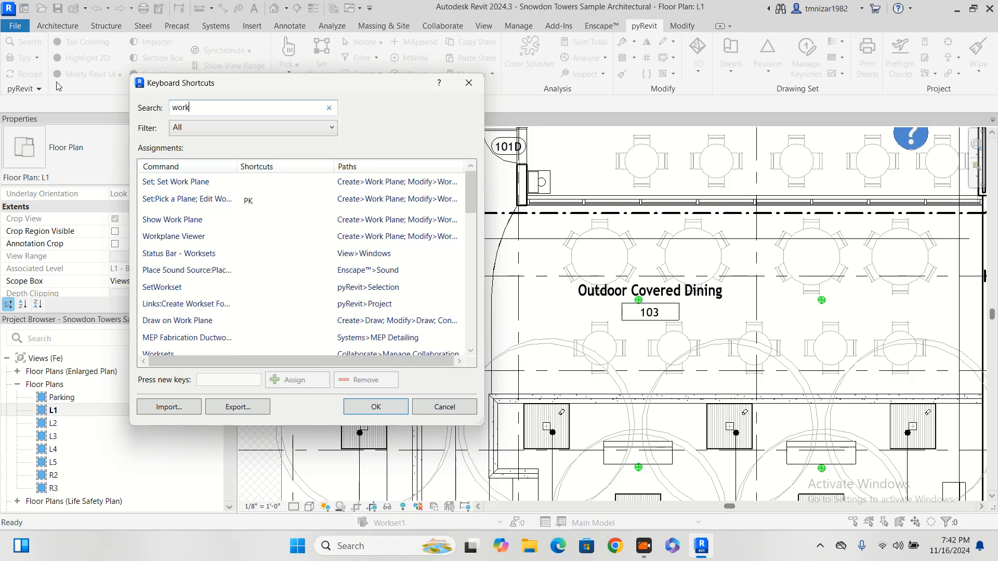
type("set")
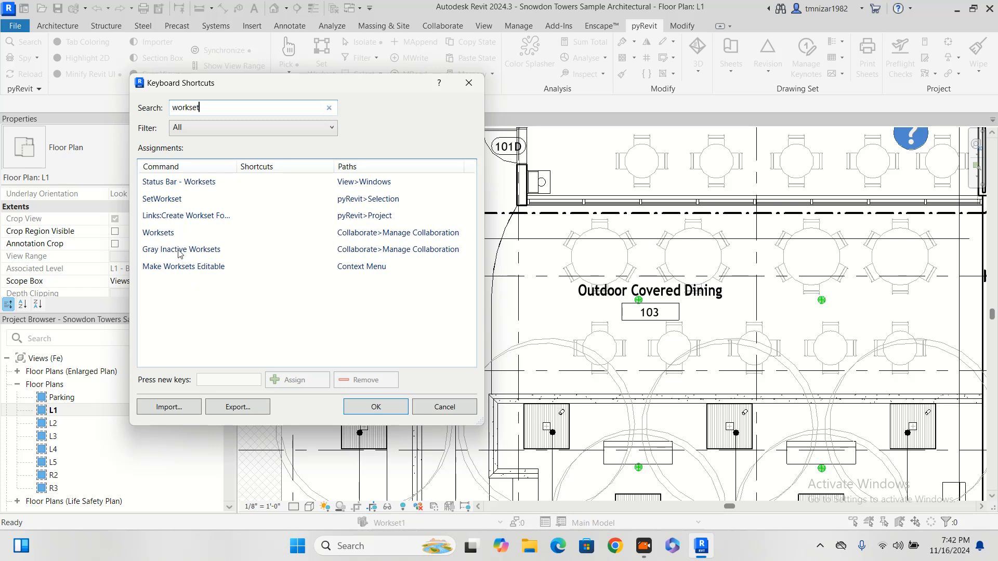
Assign the keyboard shortcut SW1 to pyRevit's SetWorkset command and save the shortcut assignments.
left_click(371, 202)
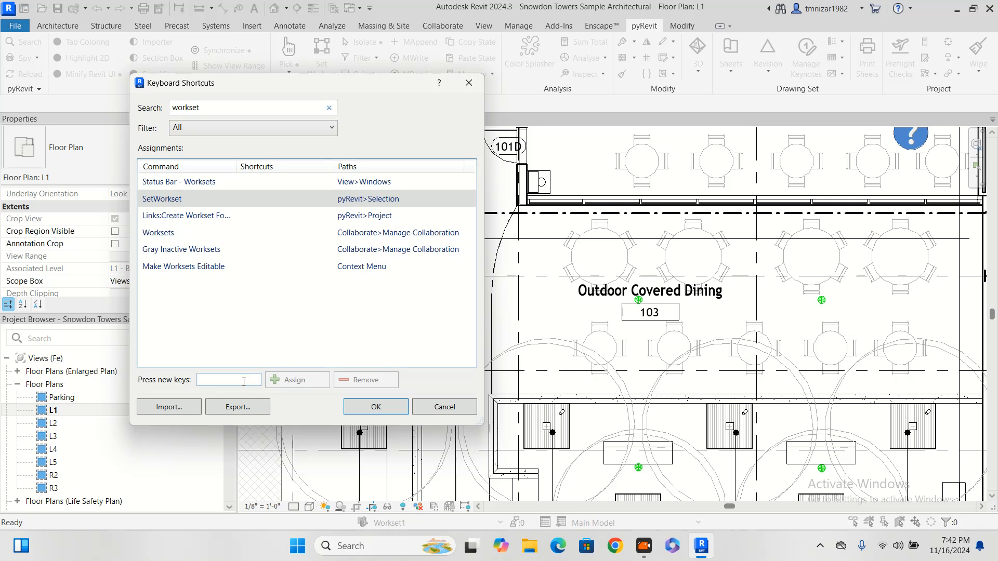
type("S")
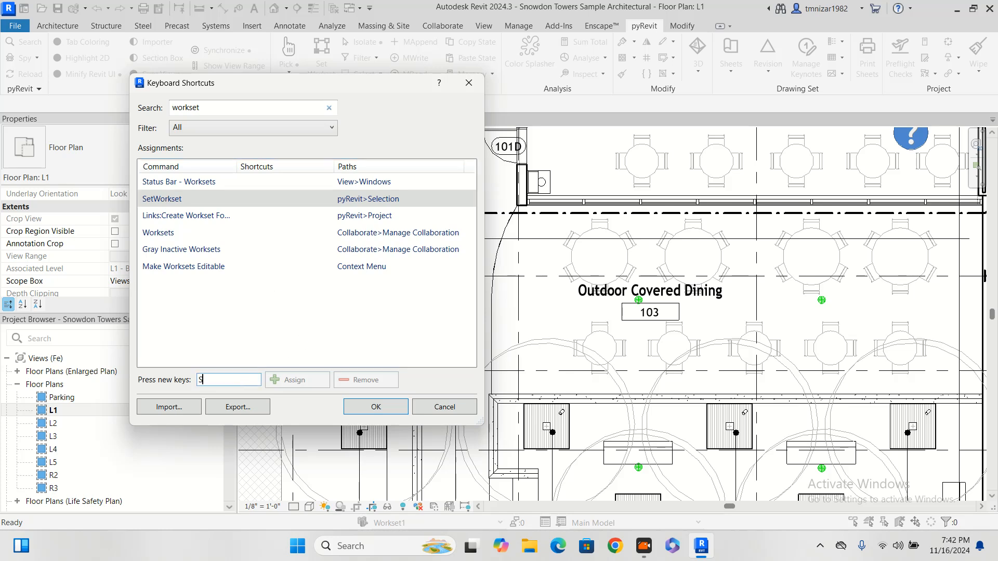
type("W1")
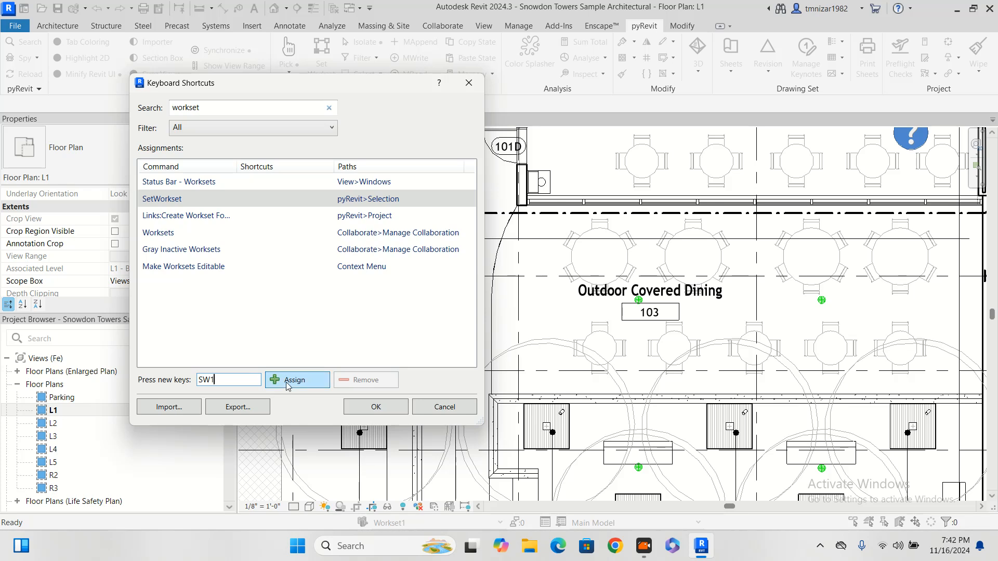
left_click(285, 380)
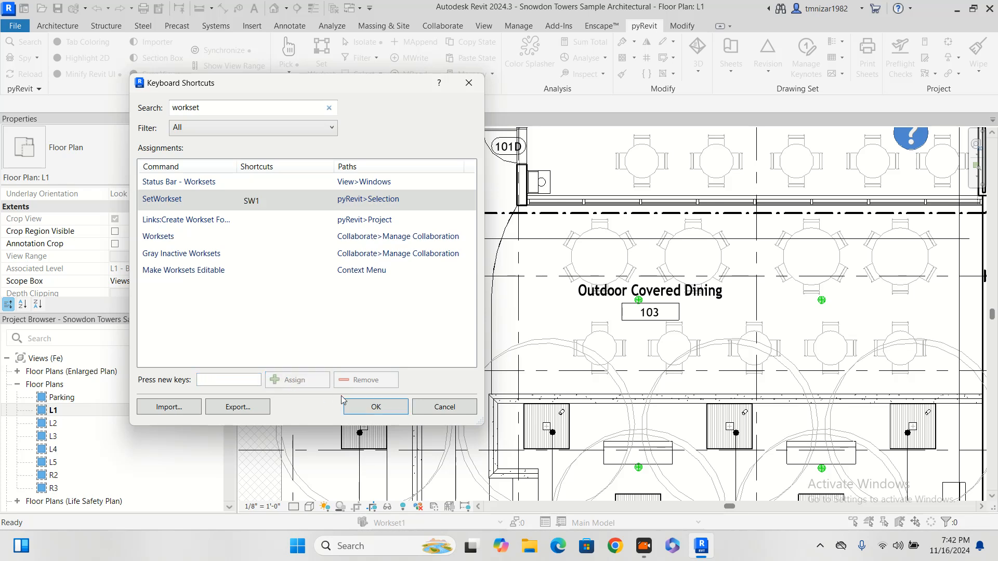
left_click(384, 407)
Test SW1 on the westernmost large round table in Outdoor Covered Dining to make furniture the active workset.
left_click(627, 245)
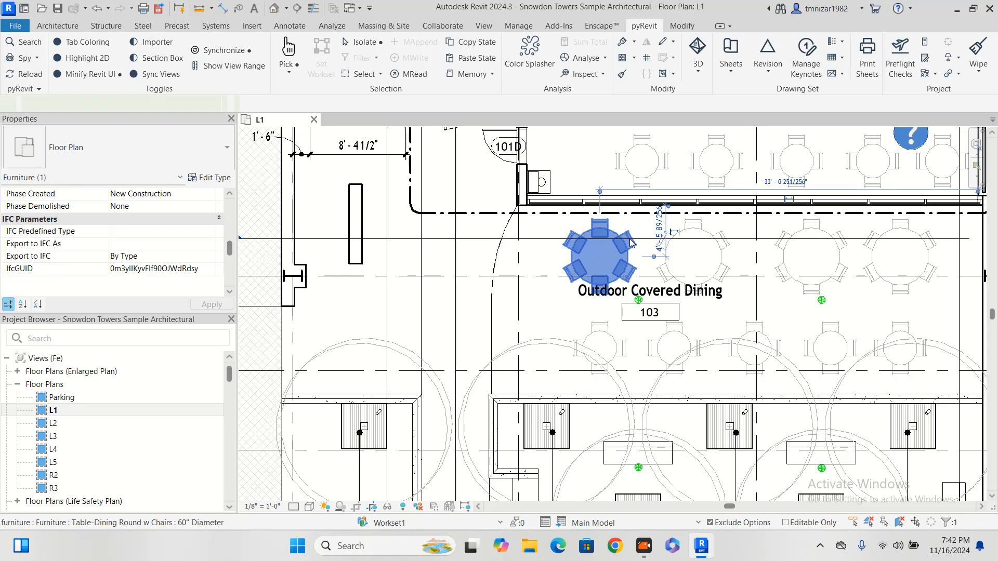
key("s")
key("w")
key("1")
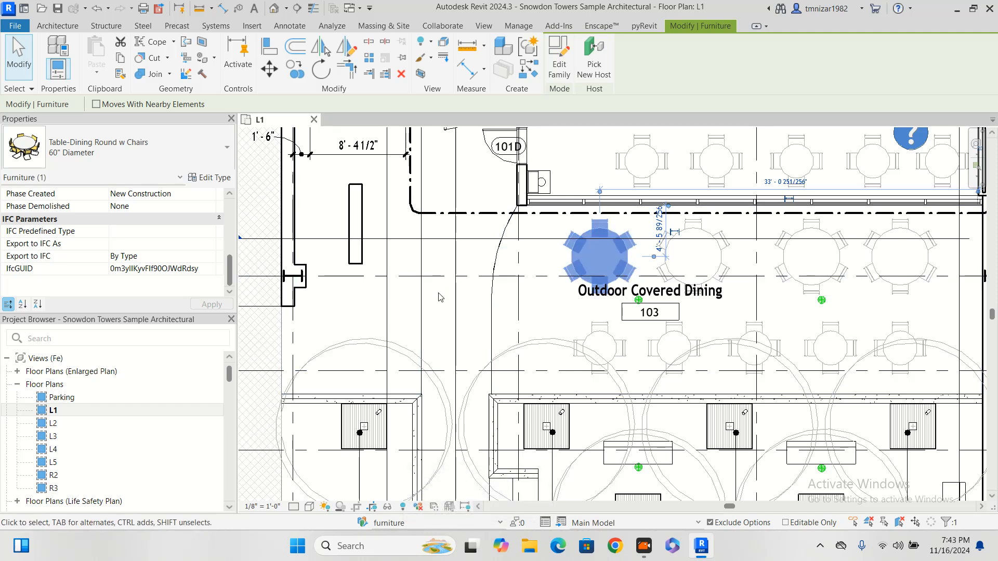
middle_click_drag(444, 320, 407, 327)
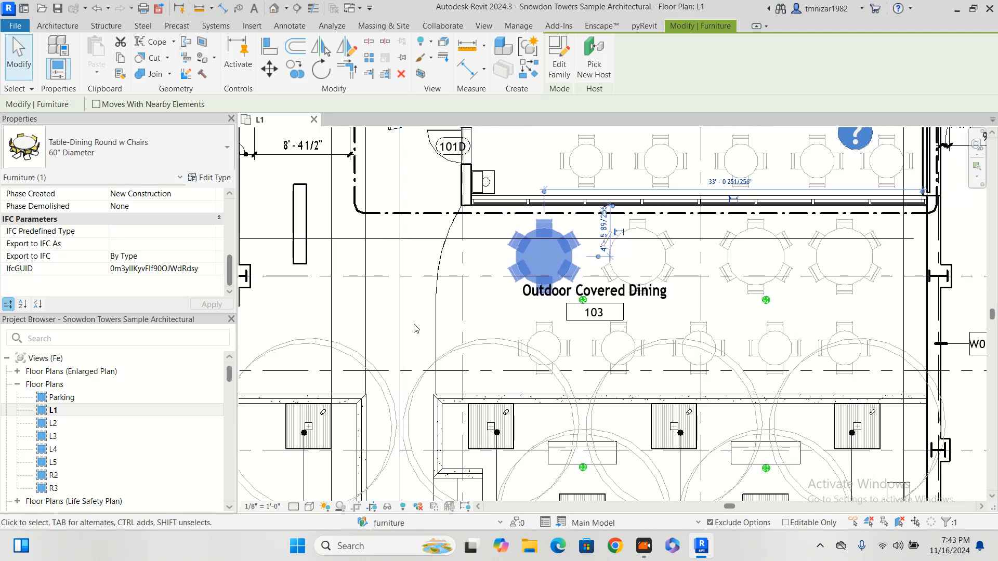
middle_click_drag(469, 360, 456, 335)
scroll(429, 348, "down", 1)
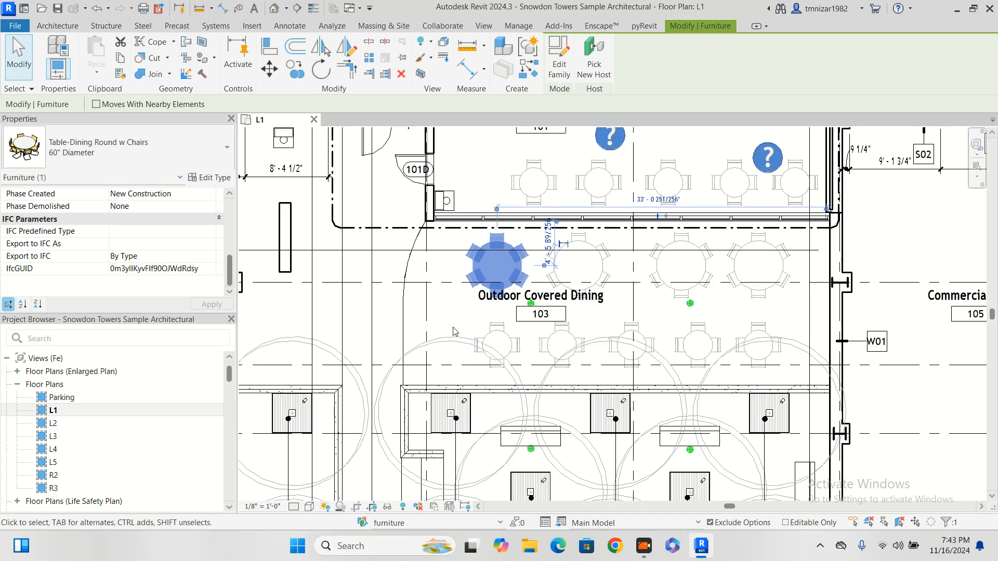